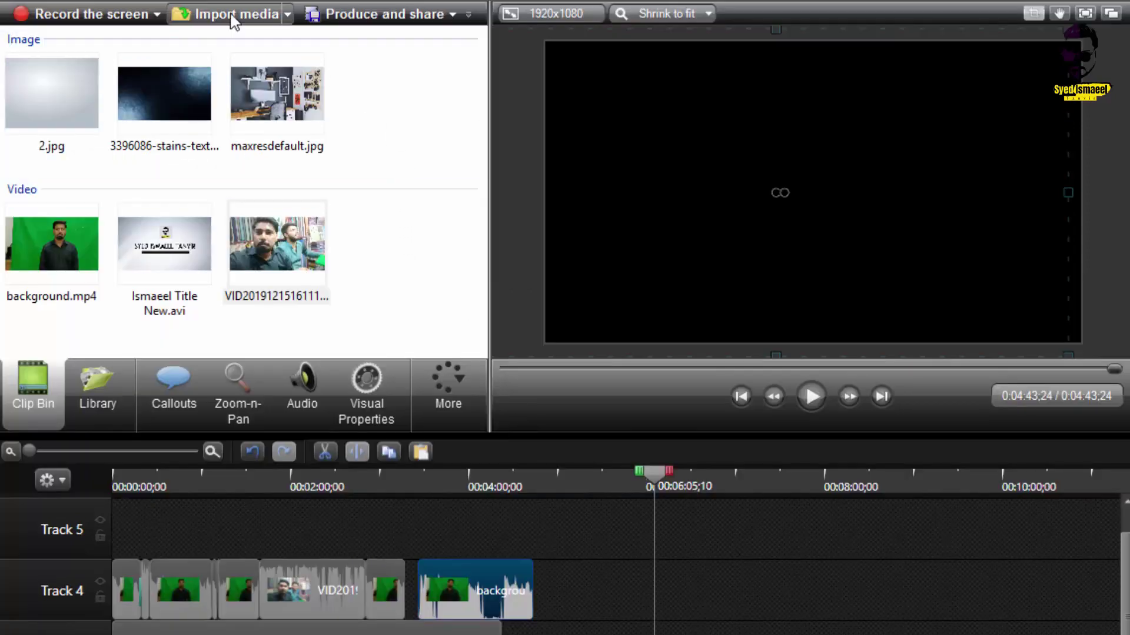
click(233, 20)
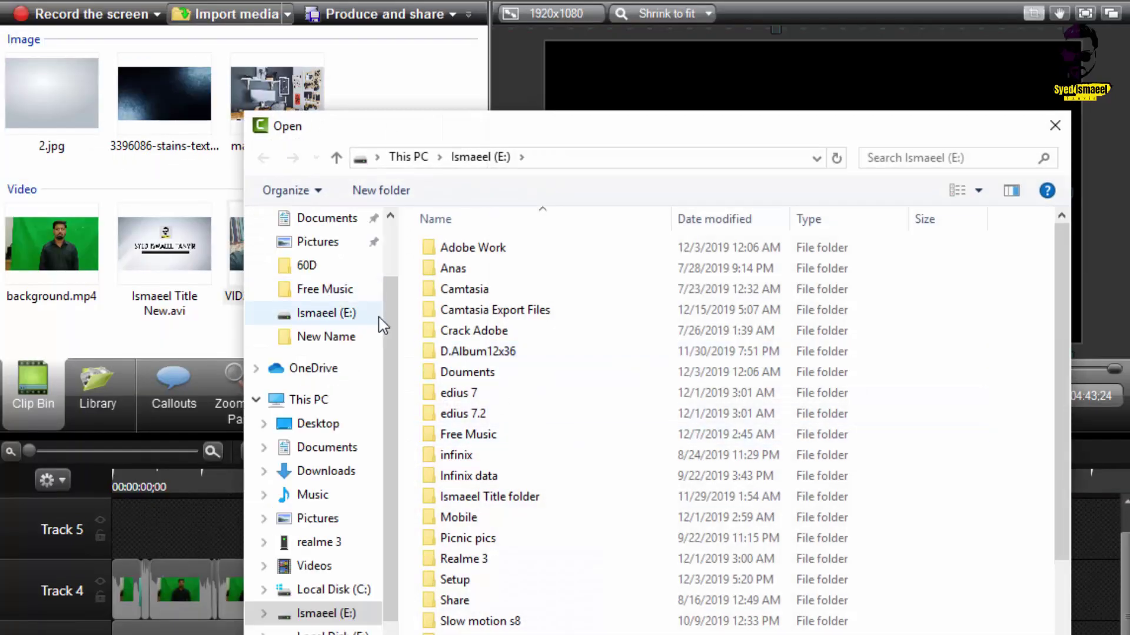
drag(390, 315, 386, 238)
click(335, 250)
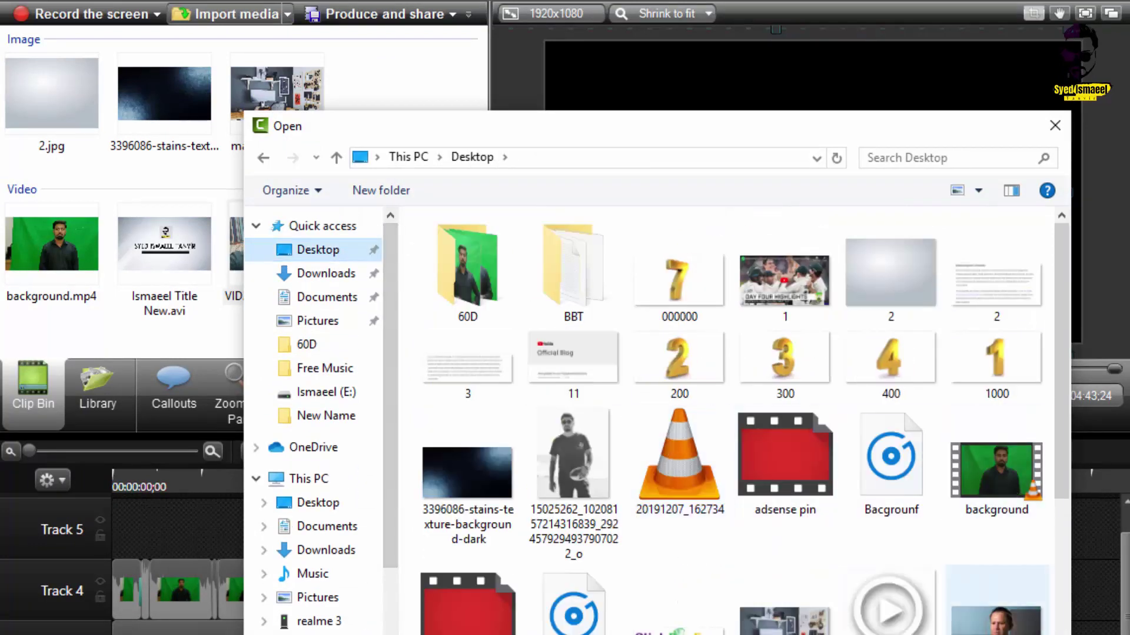
key(Escape)
Place background.mp4 on Track 4 at about 6 minutes and the dark stains-texture image on the track beneath it.
click(62, 252)
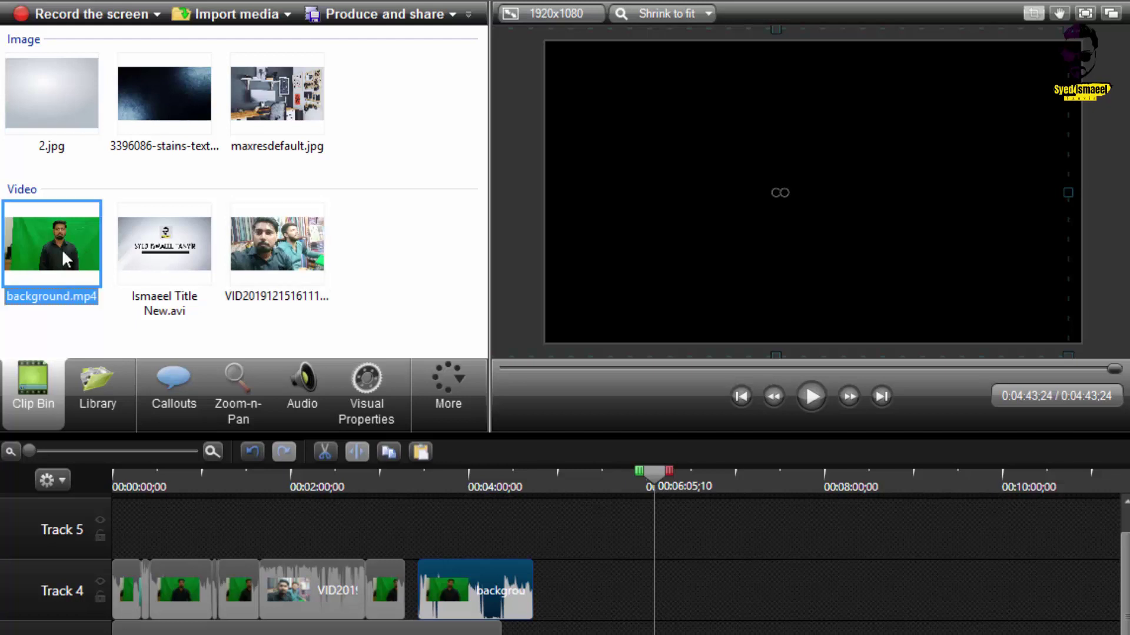
drag(61, 248, 652, 583)
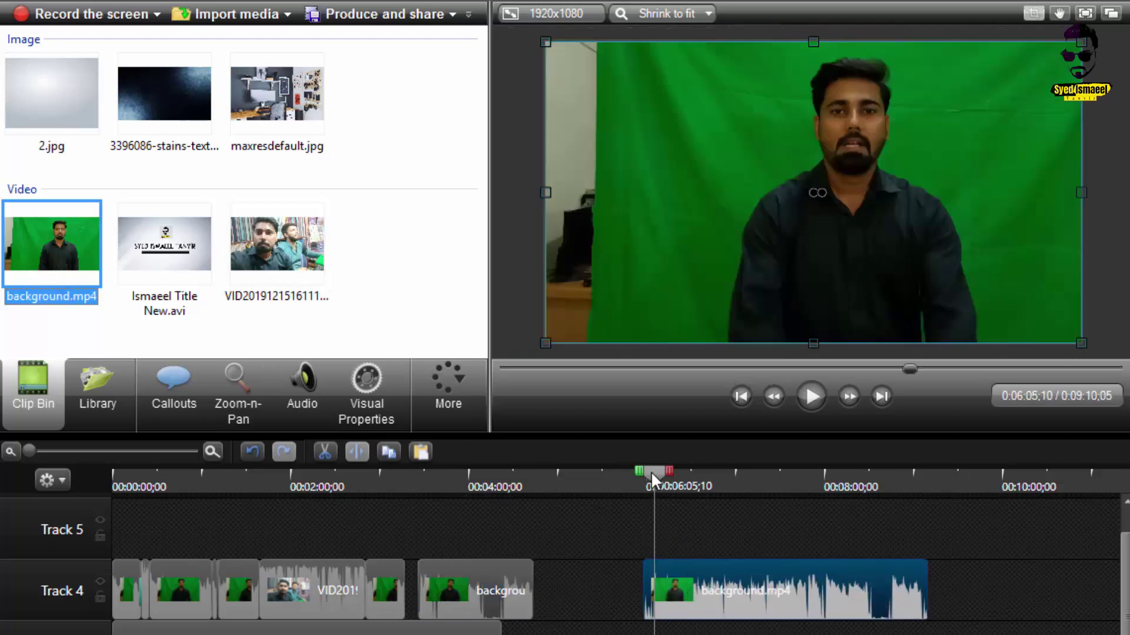
drag(651, 477, 769, 524)
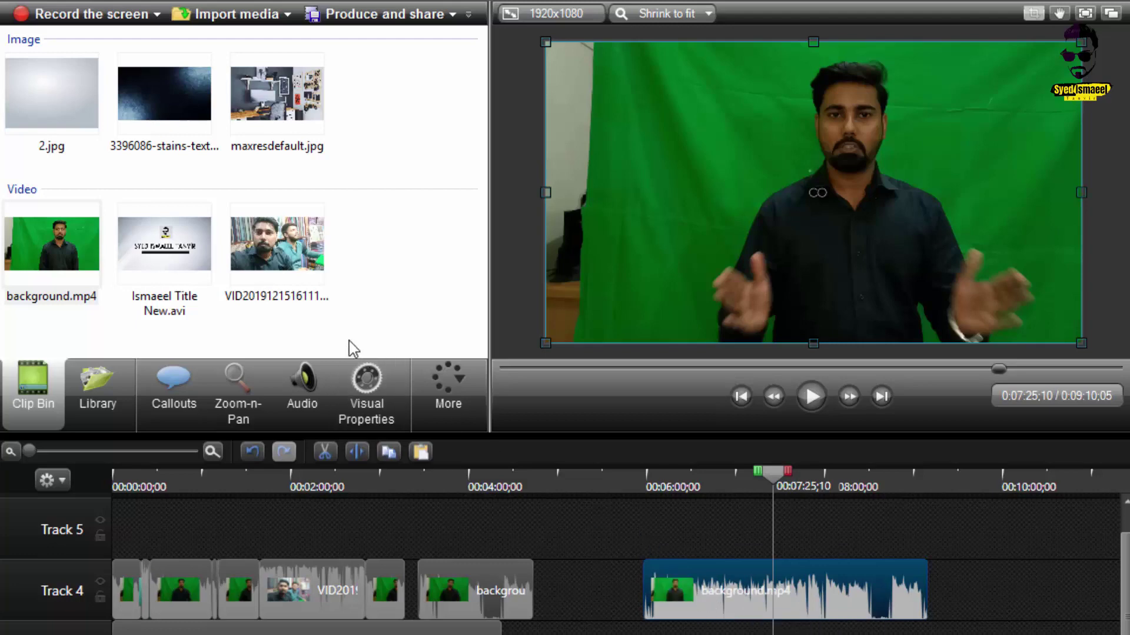
click(197, 115)
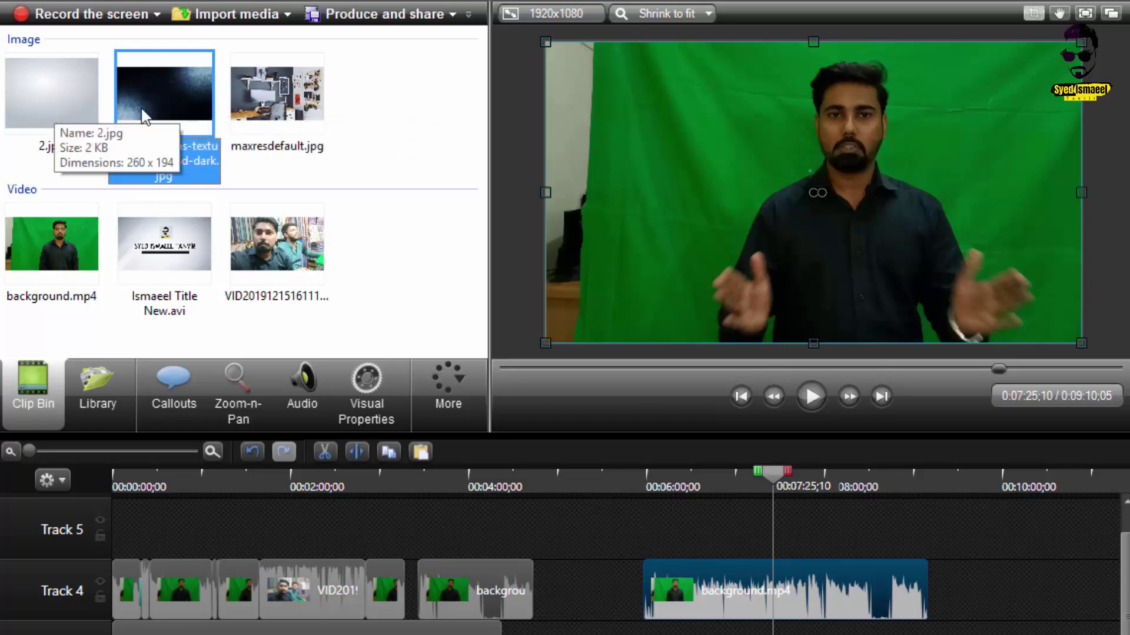
mouse_move(161, 100)
mouse_down()
mouse_move(243, 215)
mouse_move(475, 386)
mouse_move(756, 629)
mouse_move(692, 628)
mouse_up()
Enable the Remove a color effect on the background.mp4 clip in its visual properties.
click(757, 596)
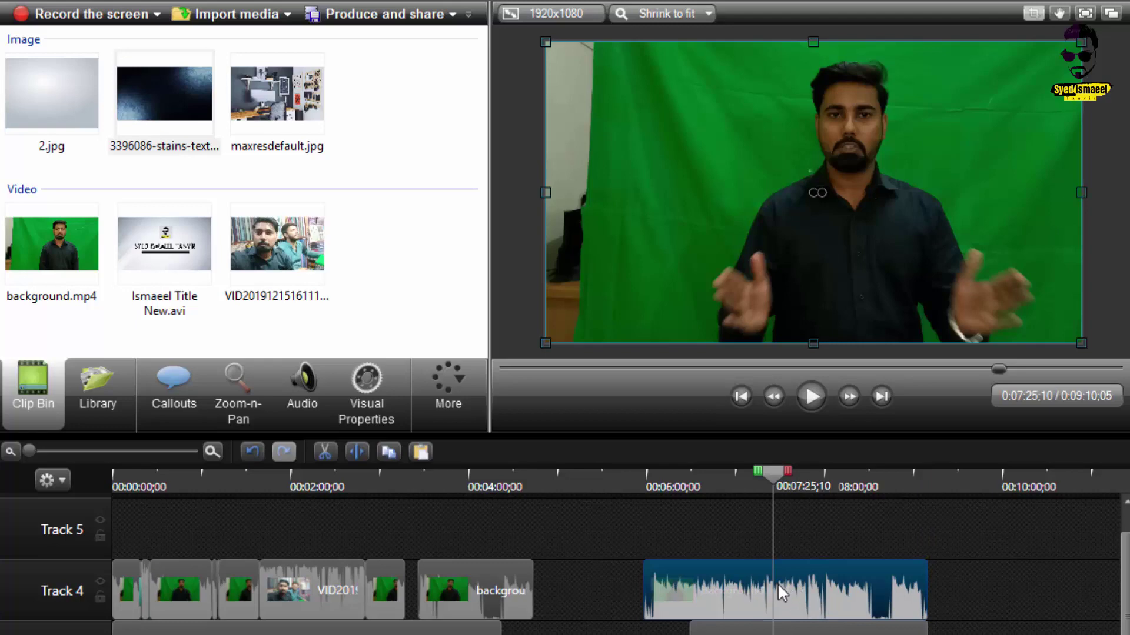
double_click(749, 585)
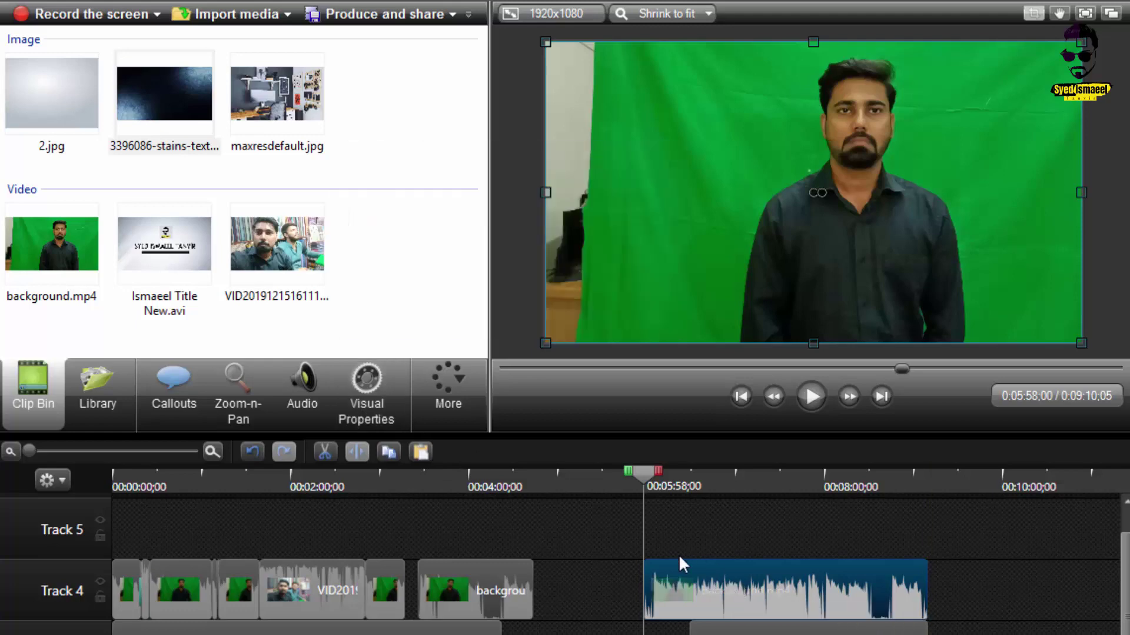
click(446, 395)
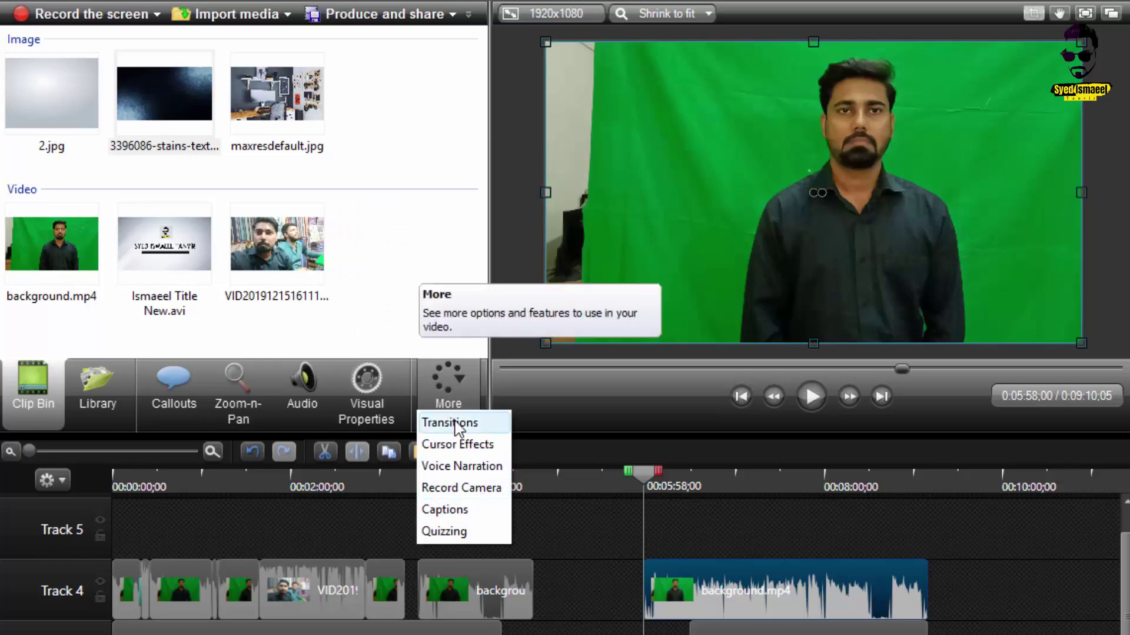
click(368, 396)
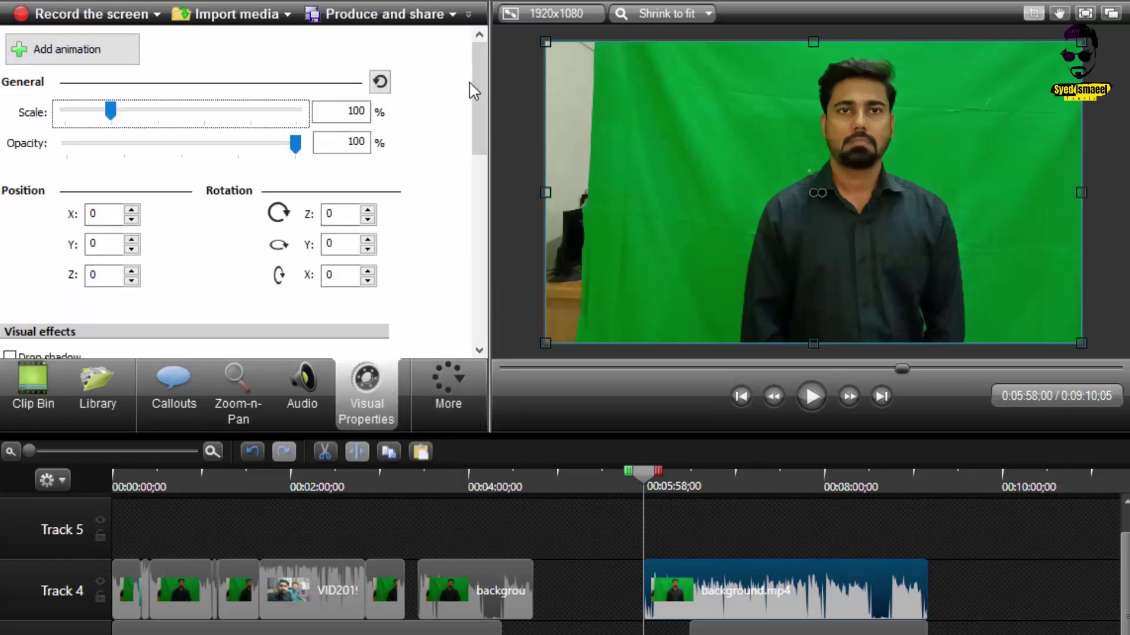
drag(472, 76, 482, 135)
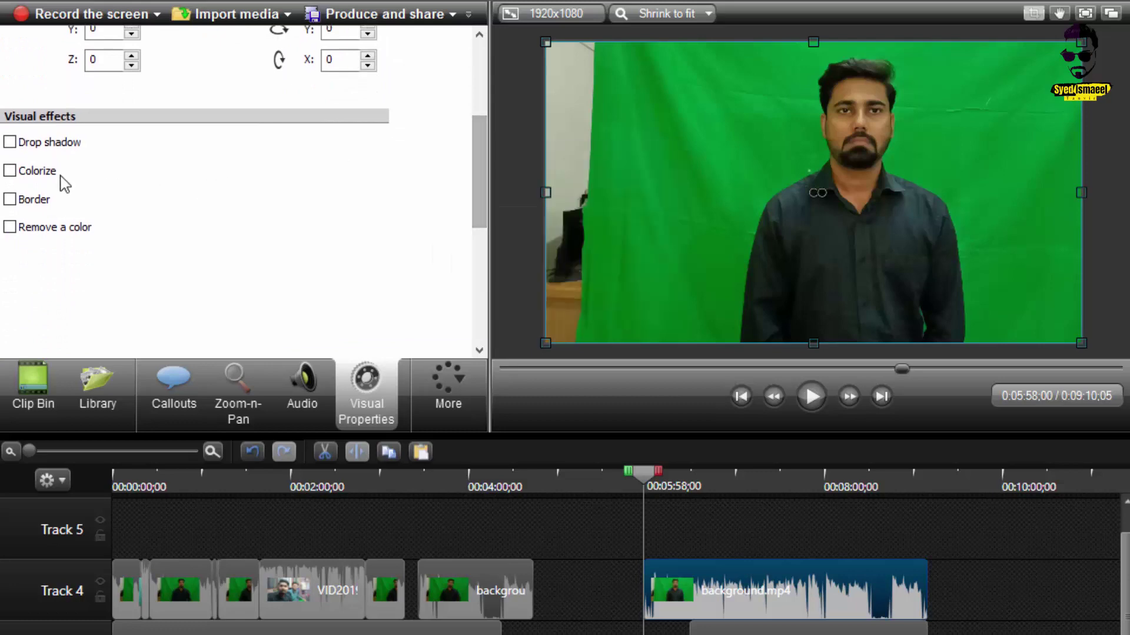
click(10, 226)
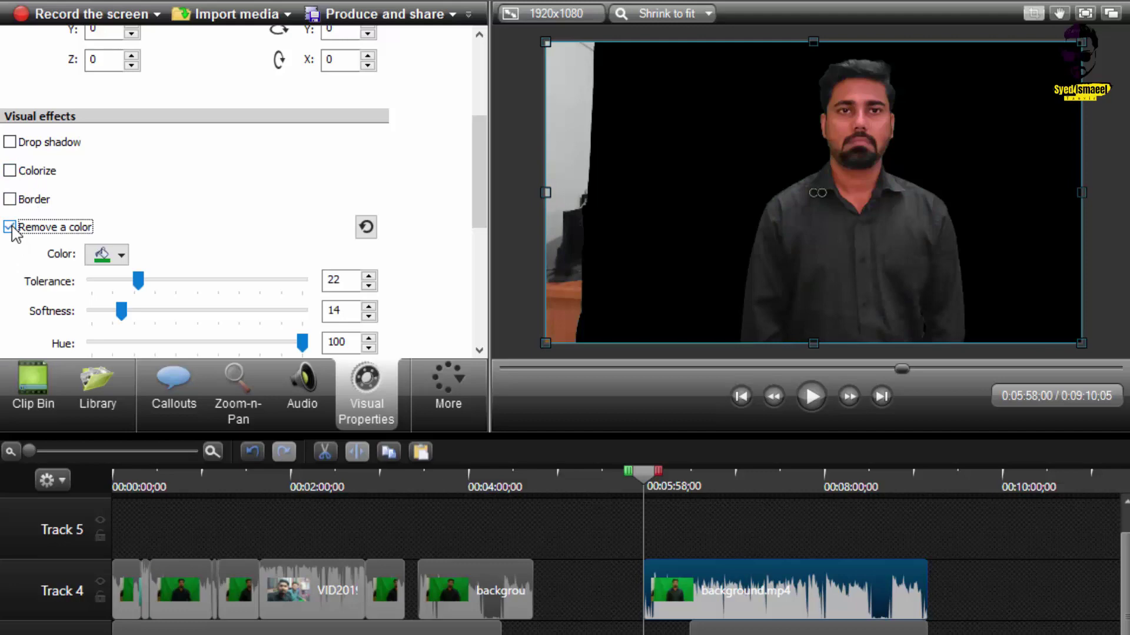
drag(481, 155, 481, 187)
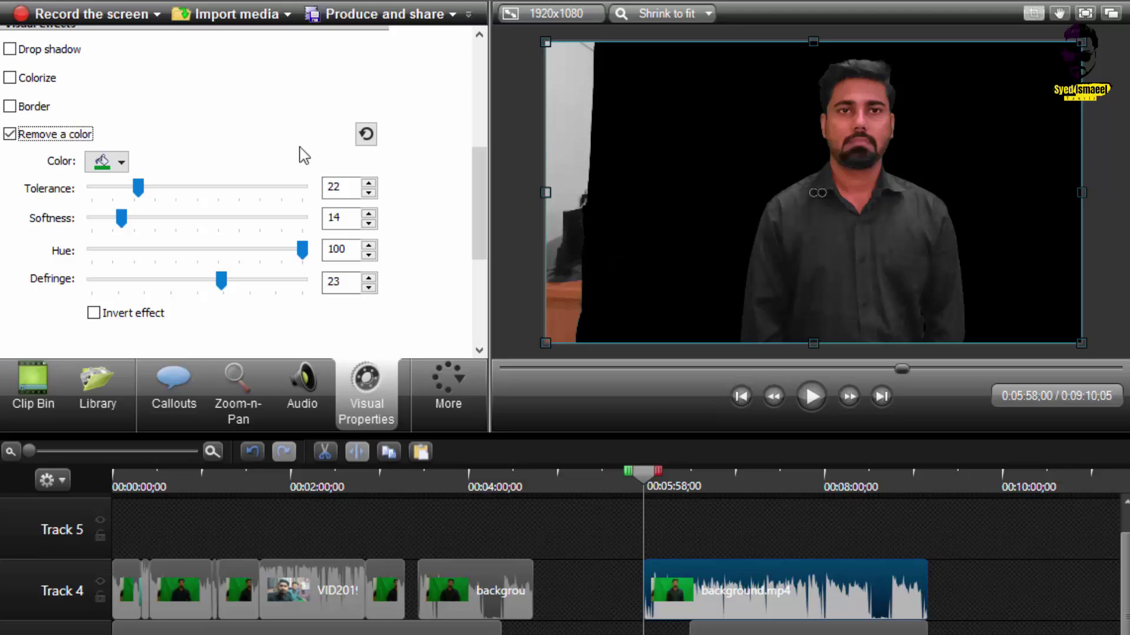
Try sampling white with the eyedropper as the color to remove from the clip.
click(108, 162)
click(120, 163)
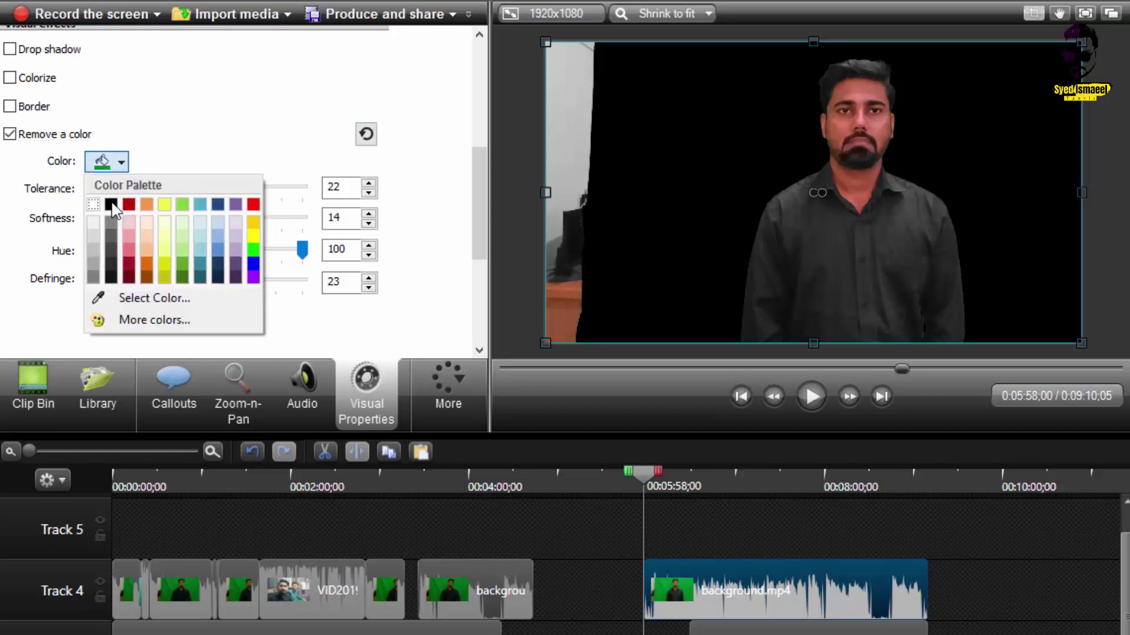
click(175, 305)
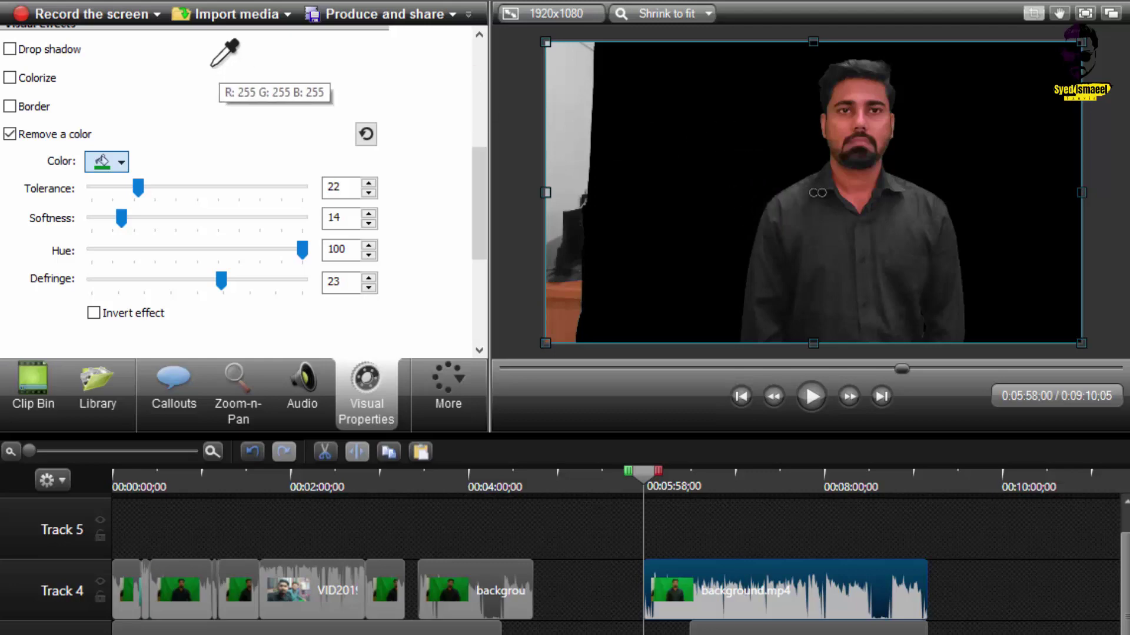
click(173, 158)
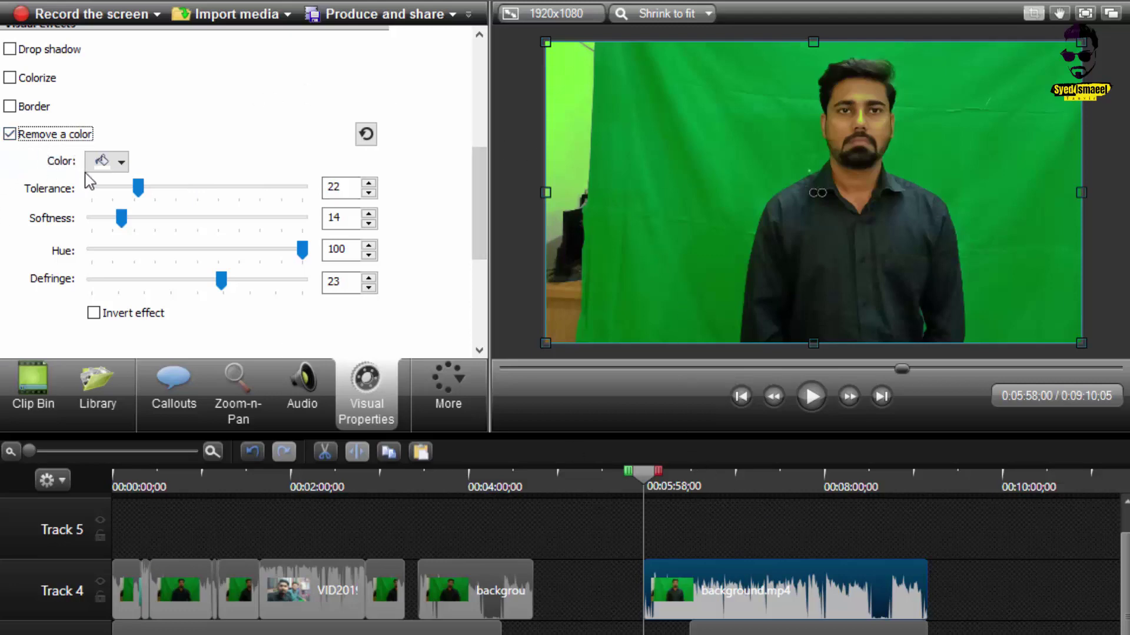
Sample the green backdrop in the preview with the eyedropper as the color to remove.
click(101, 173)
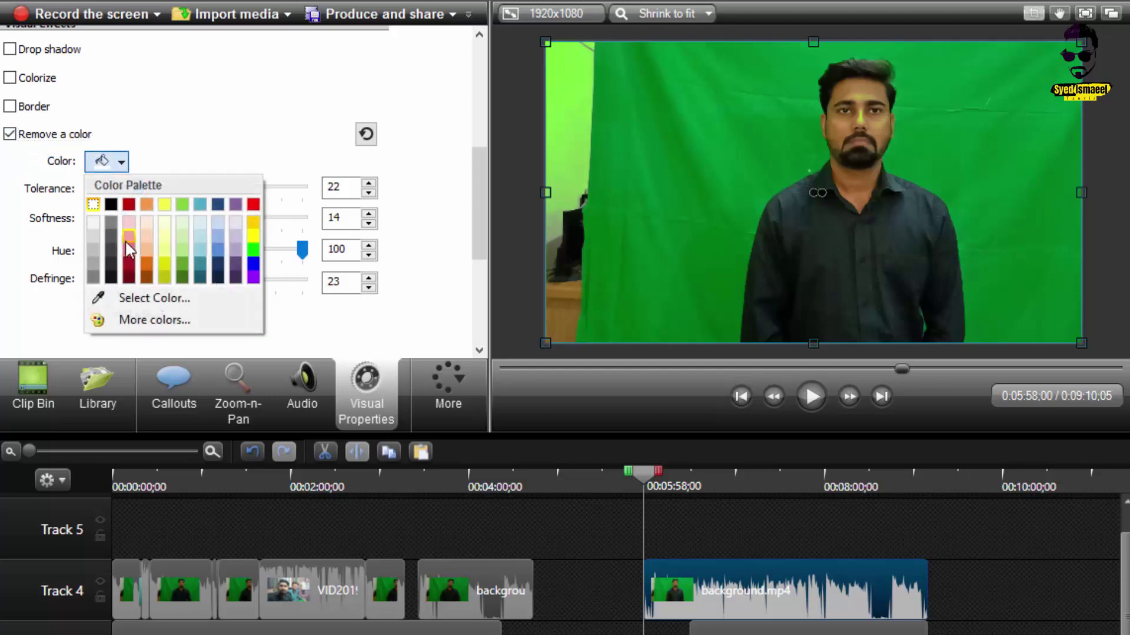
click(132, 298)
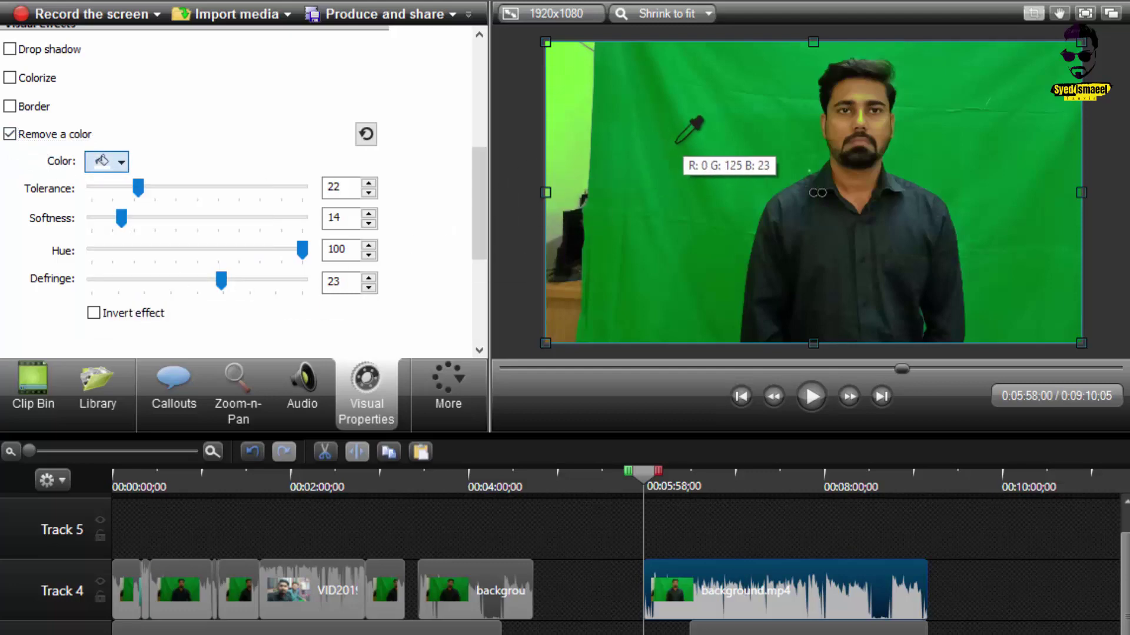
click(714, 158)
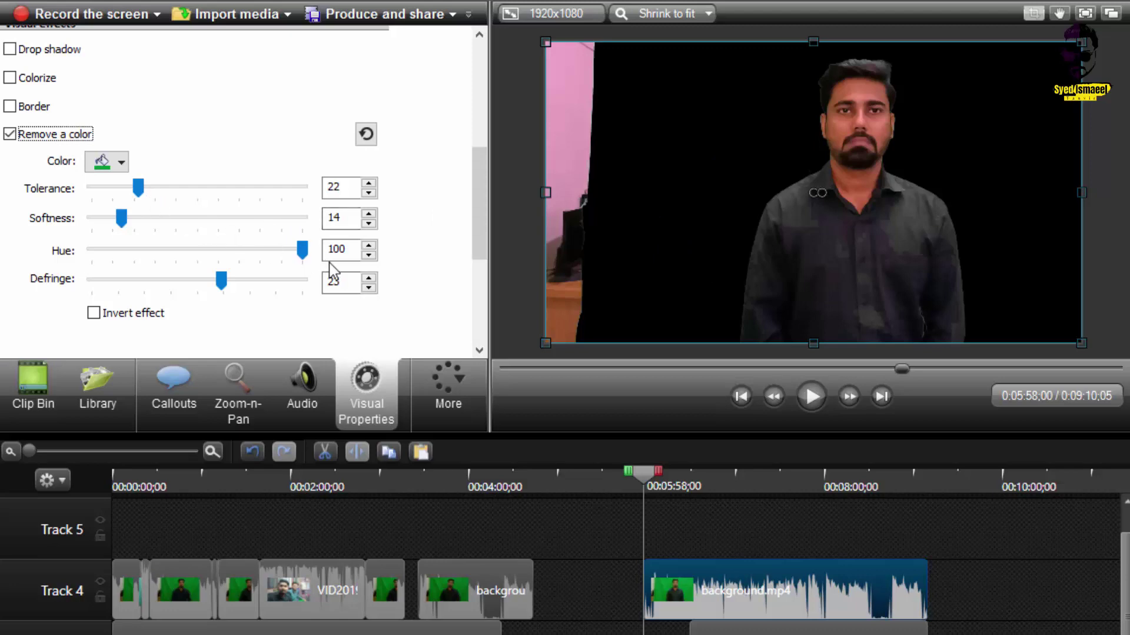
Extend the dark texture image back to the start of background.mp4 and preview the composite at 0:06:36;00.
drag(642, 480, 650, 479)
click(692, 627)
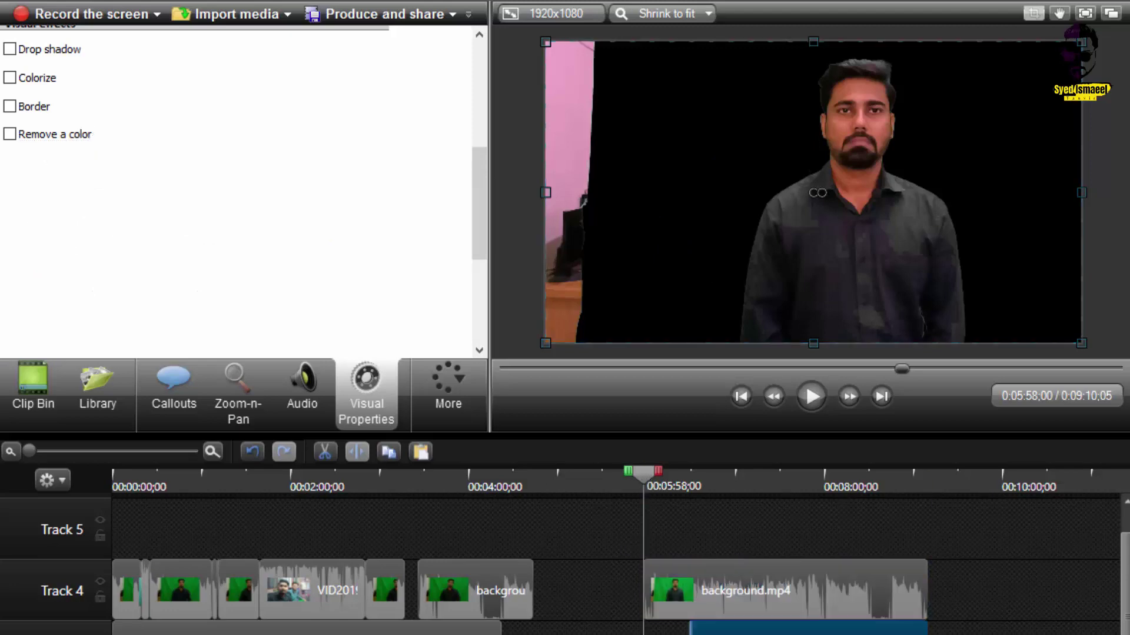
drag(690, 627, 644, 627)
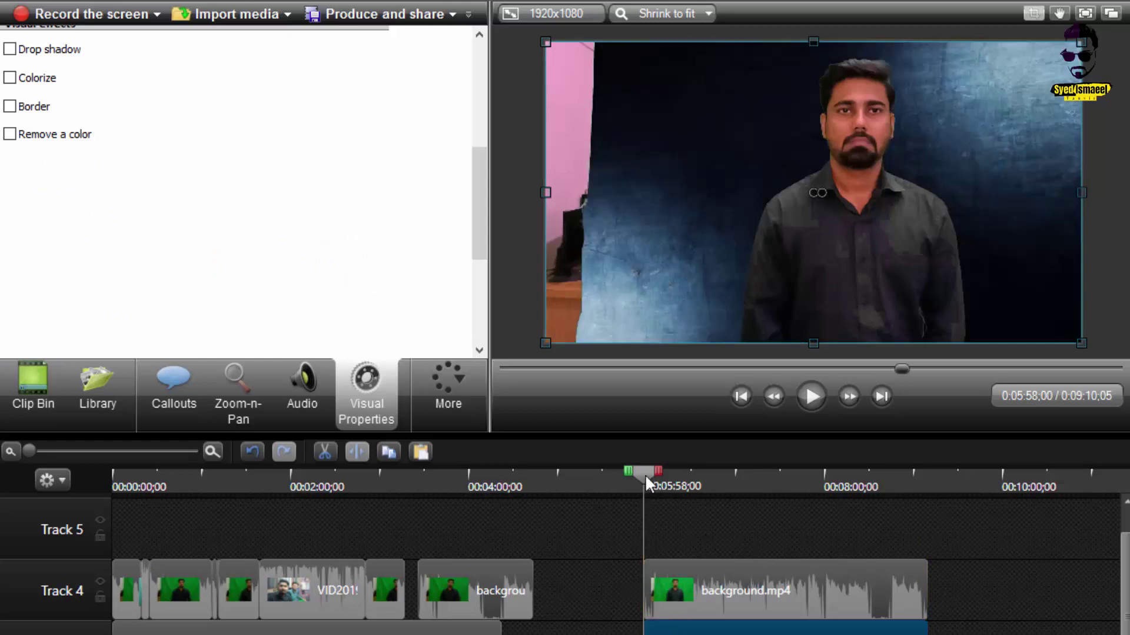
drag(645, 474, 700, 510)
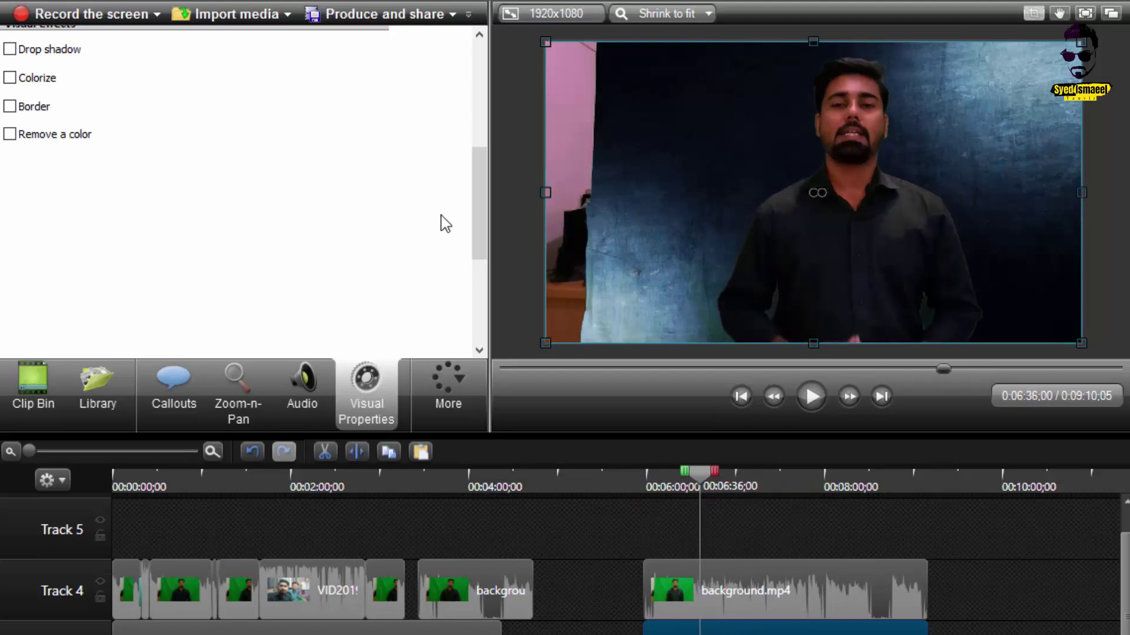
Set the color removal on background.mp4 to Tolerance 21, Softness 35, Hue 44 and Defringe -12, and preview it.
click(766, 574)
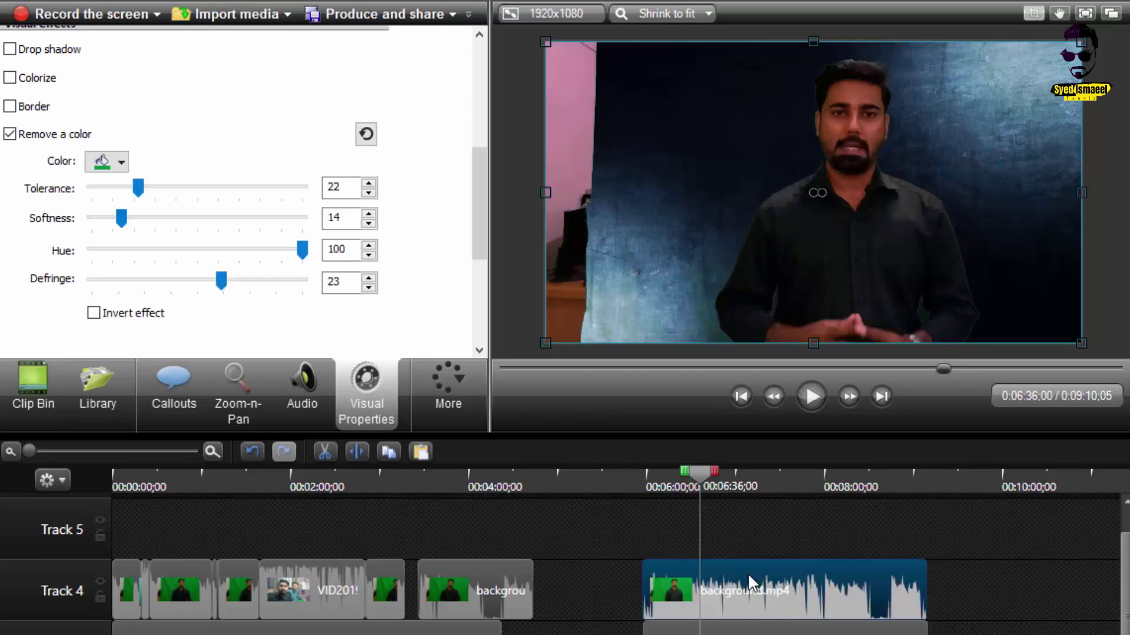
scroll(452, 226, down, 3)
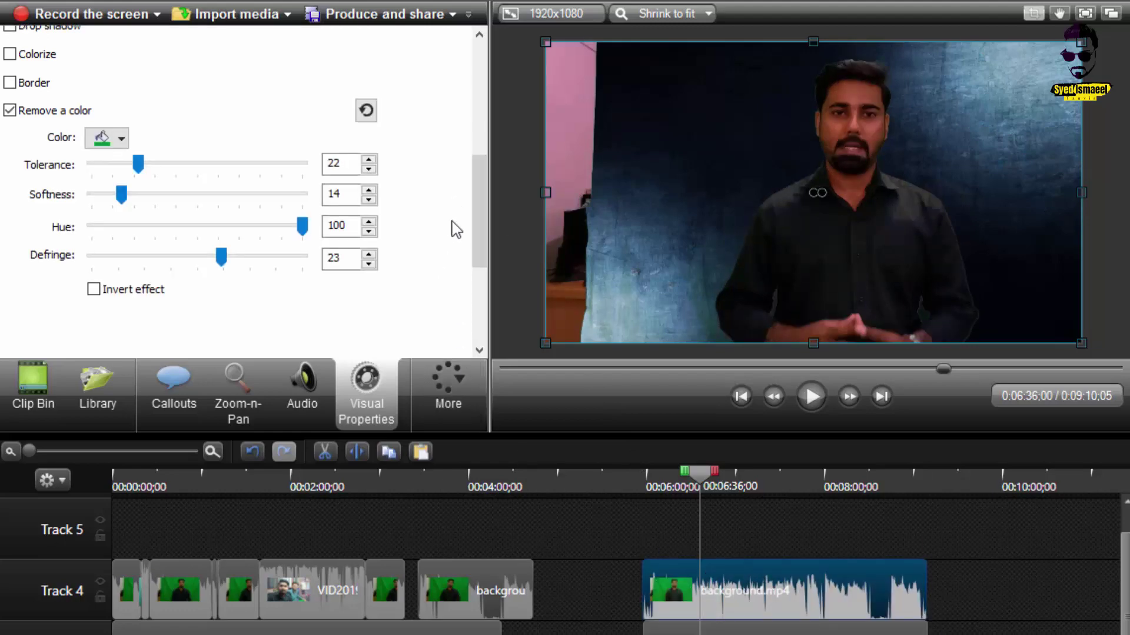
scroll(448, 222, up, 1)
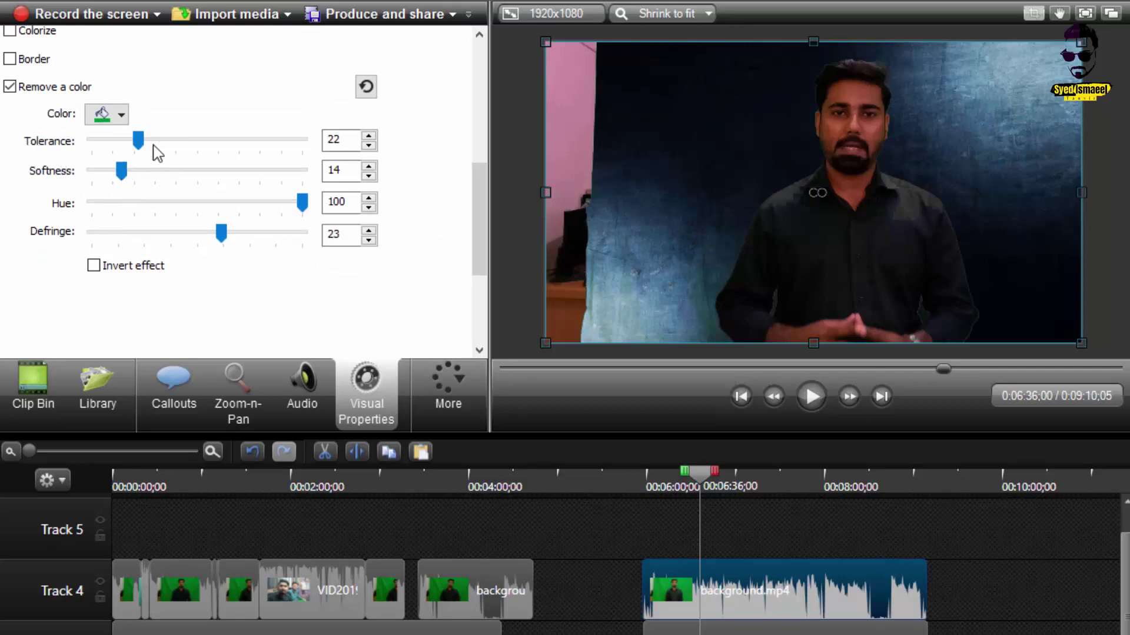
drag(140, 144, 168, 172)
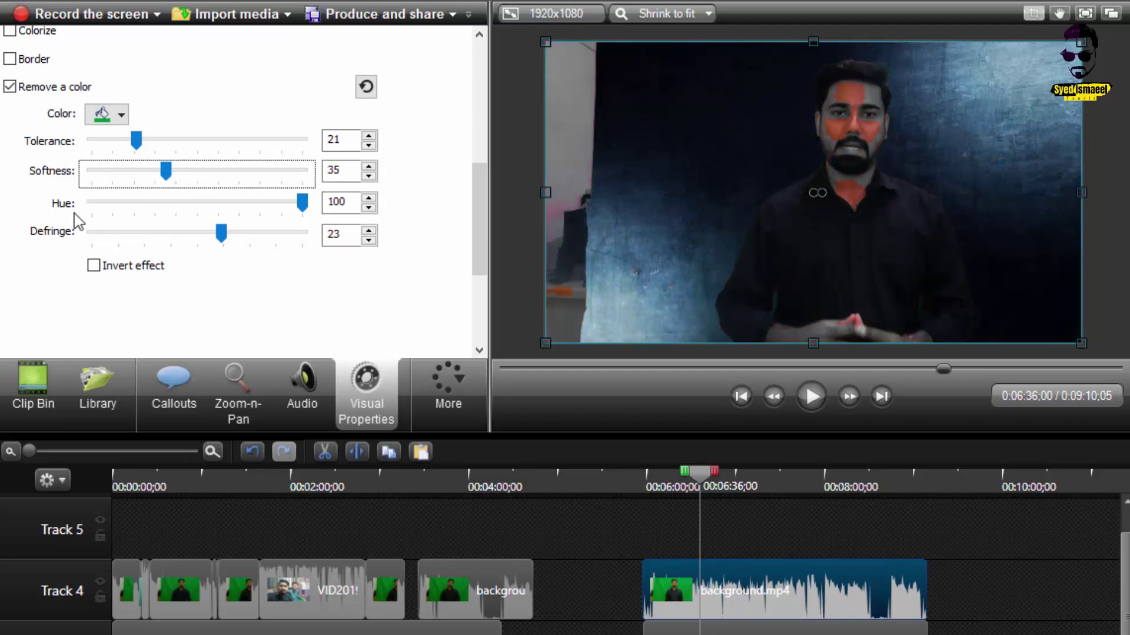
click(299, 203)
drag(233, 202, 185, 281)
drag(705, 474, 672, 477)
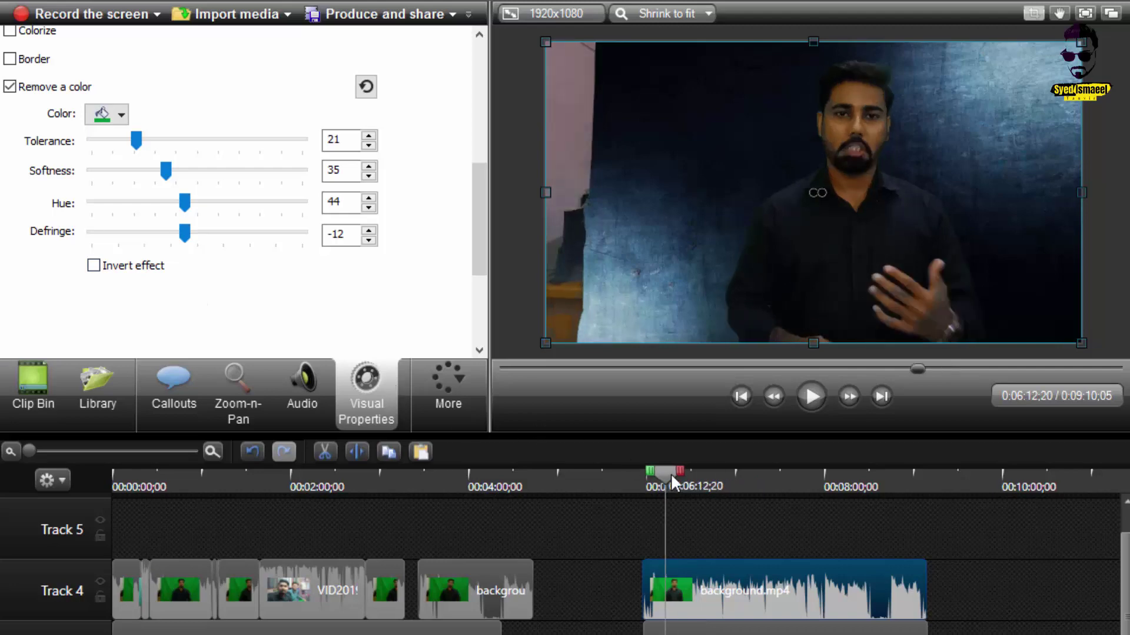
Examine the background replacement in the earlier Track 4 clips between about 0:51 and 1:20.
click(233, 487)
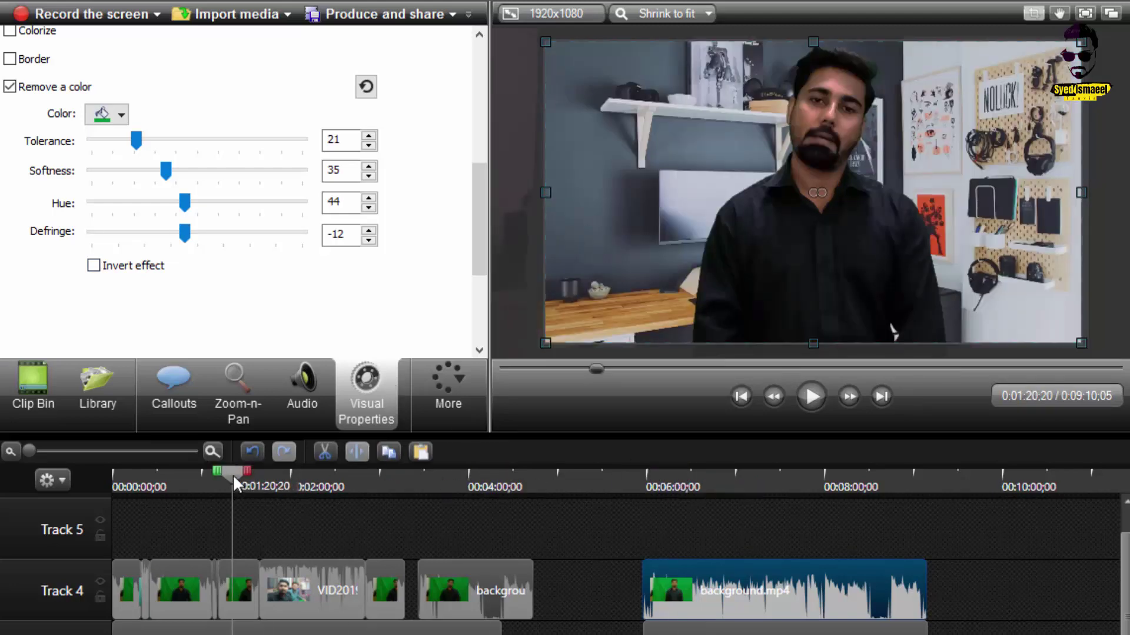
mouse_move(232, 474)
mouse_down()
mouse_move(324, 489)
mouse_move(194, 491)
mouse_move(220, 492)
mouse_up()
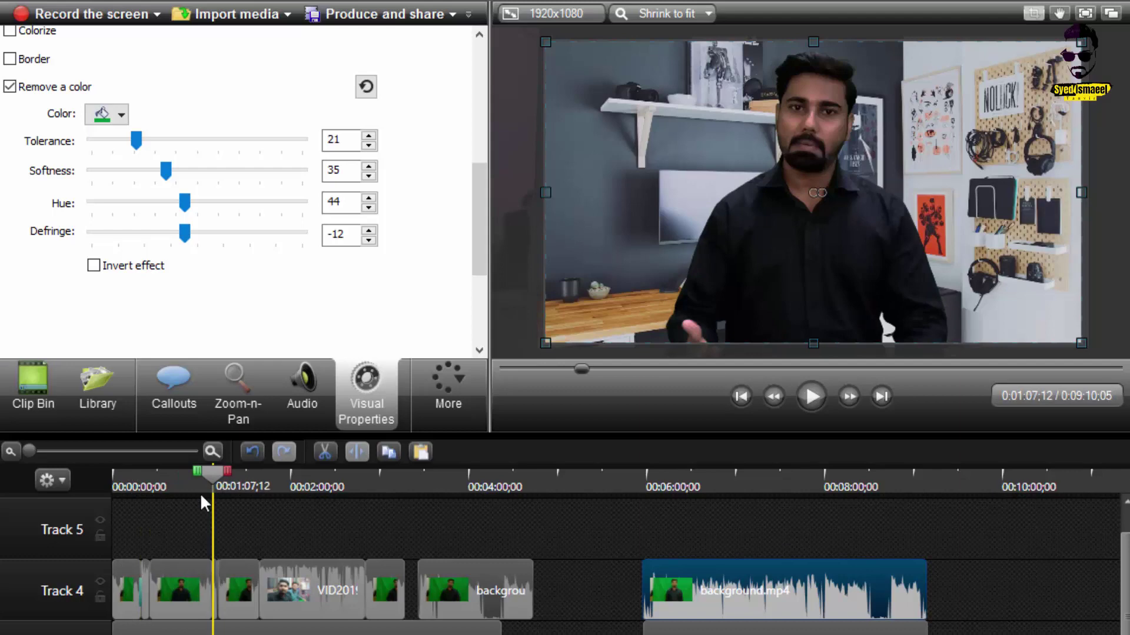
click(191, 493)
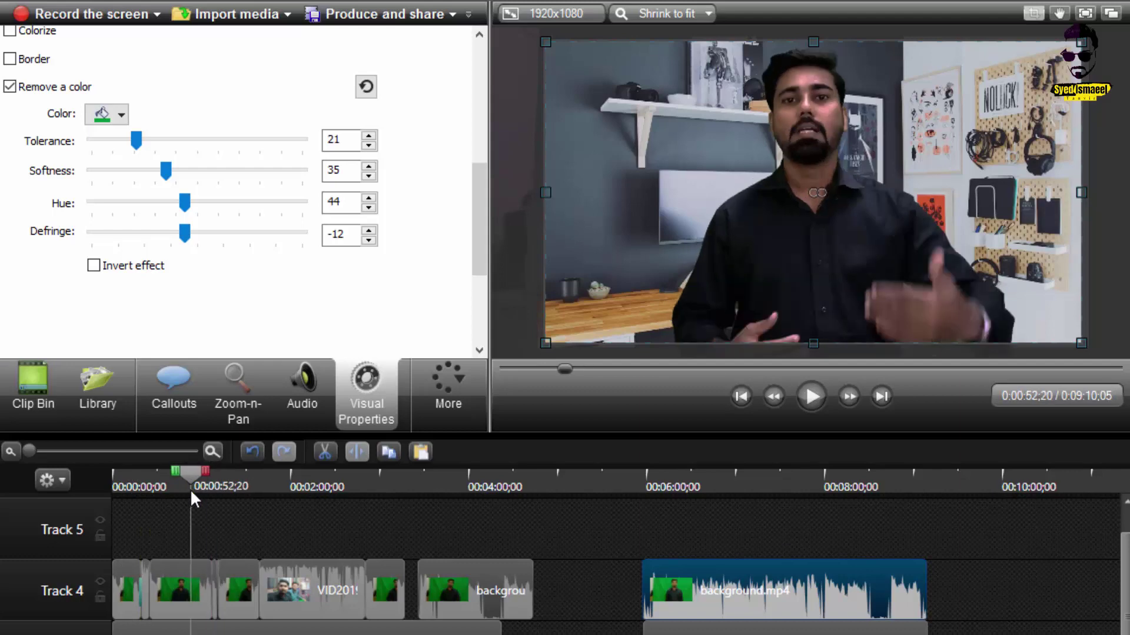
drag(191, 491, 189, 493)
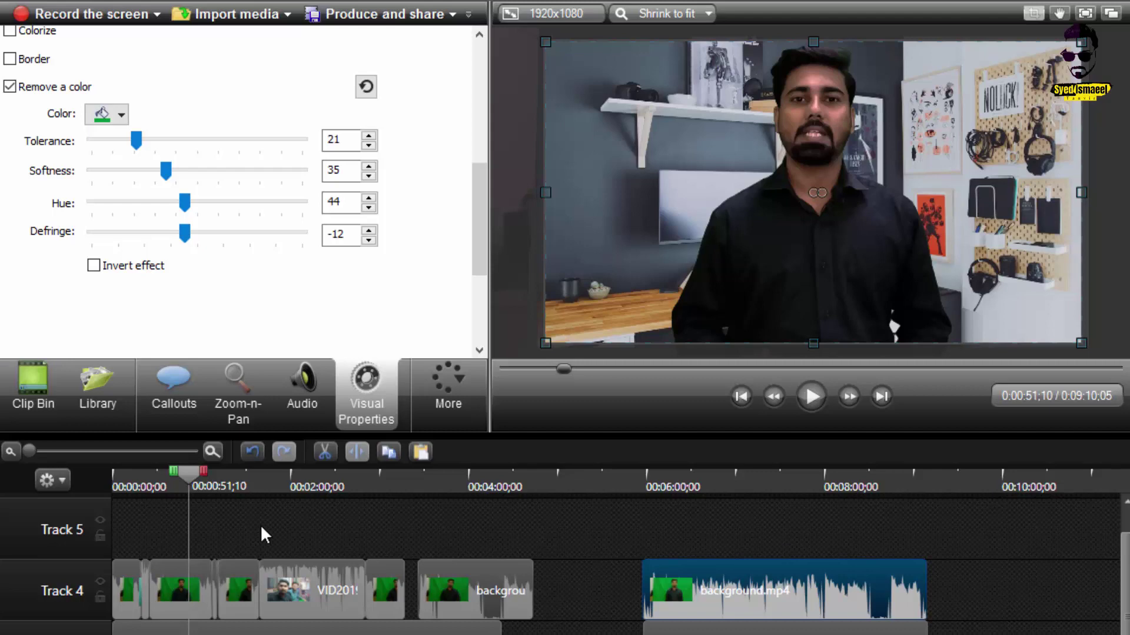
Examine the original green-screen footage of background.mp4 from its start to about 7:30.
click(640, 493)
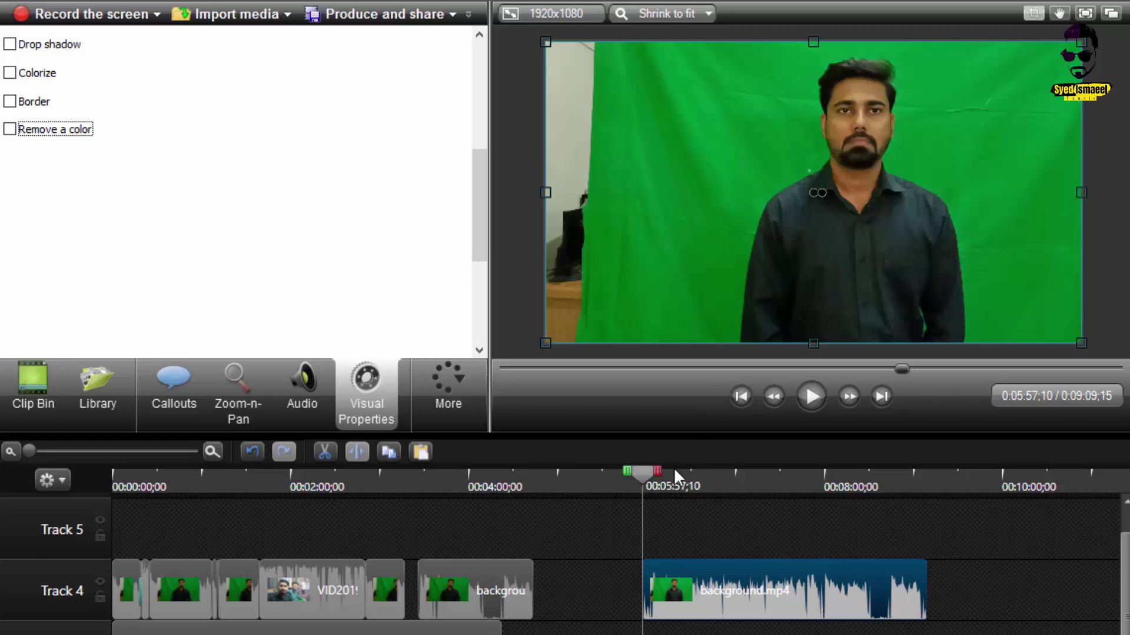
drag(641, 471, 724, 488)
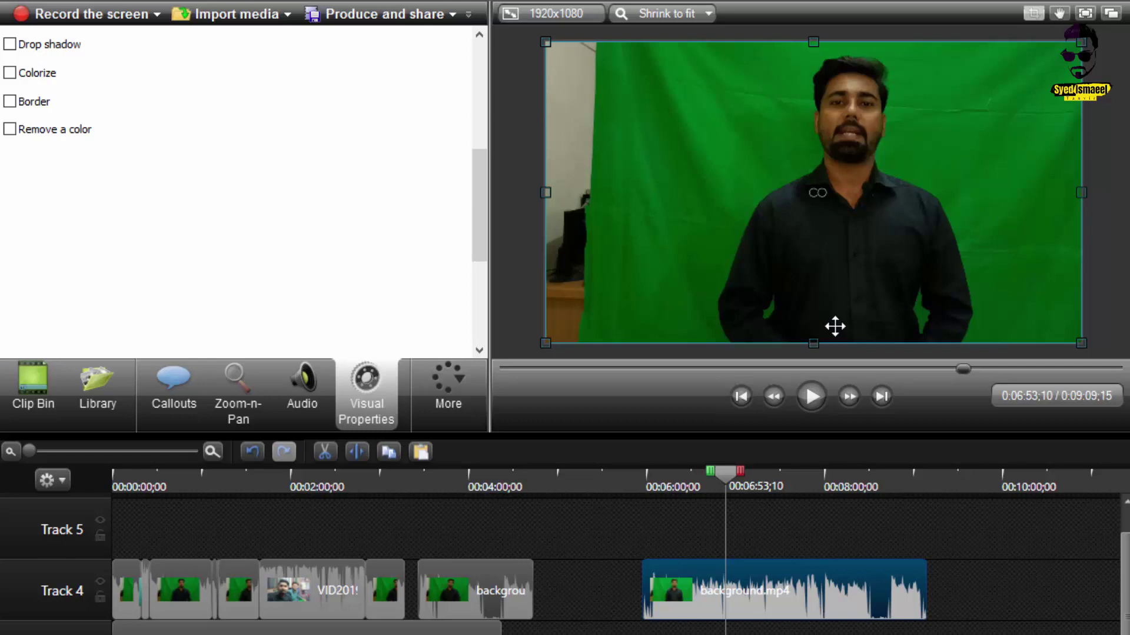
drag(729, 475, 783, 478)
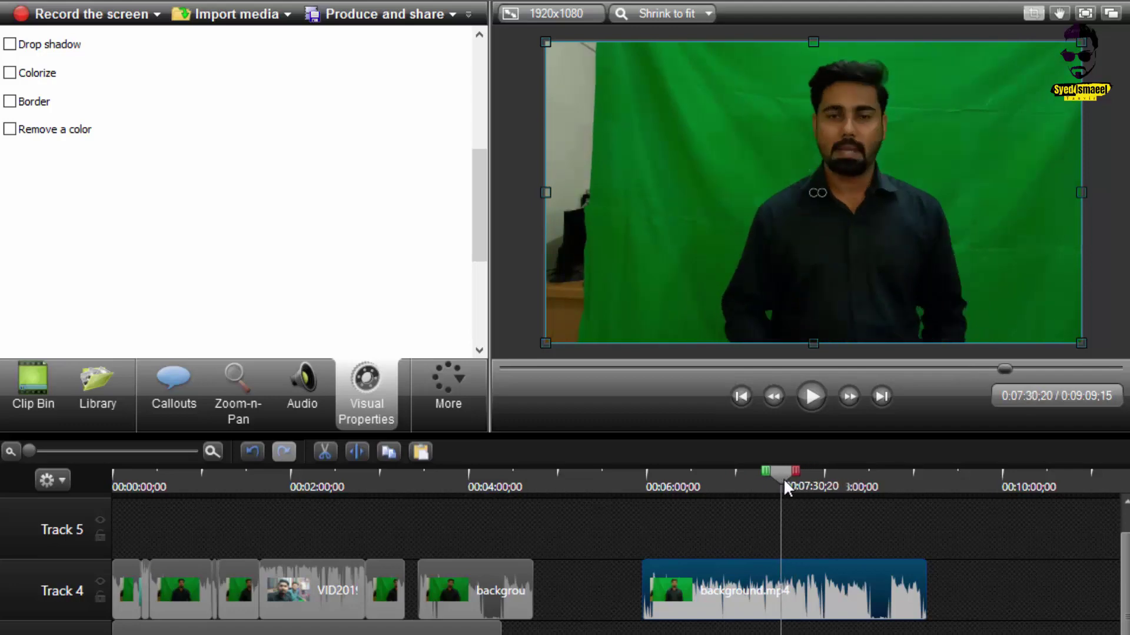